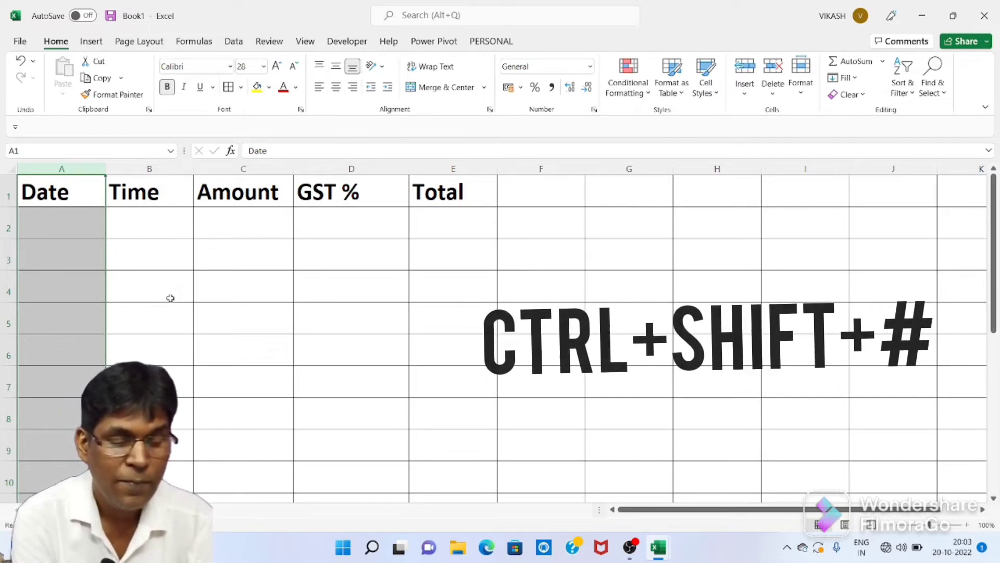
Format the Date column as dates and enter 15, 456987, 45 and 478 in cells A2 to A5
{"action": "key", "text": "ctrl+shift+3"}
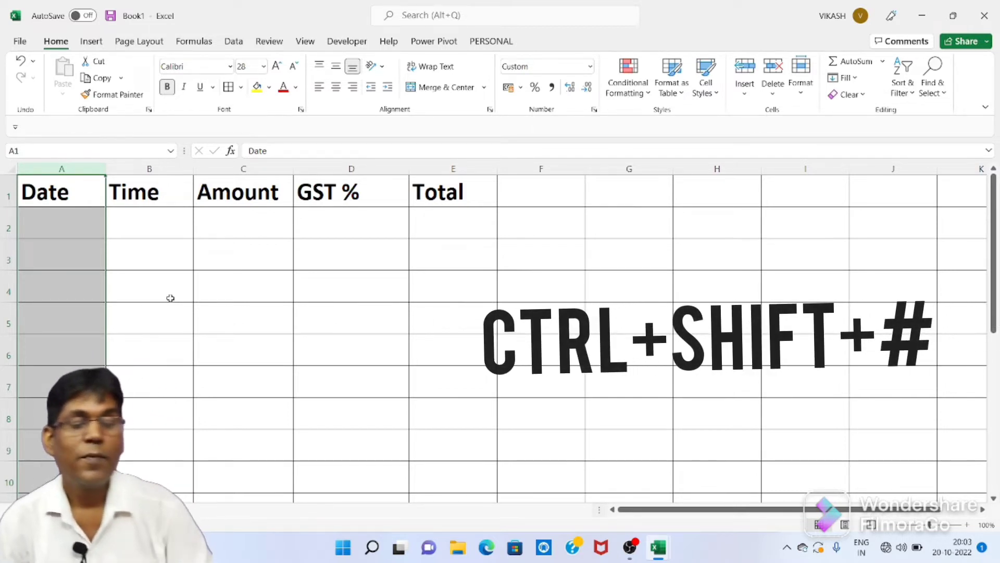
{"action": "left_click", "coordinate": [66, 235]}
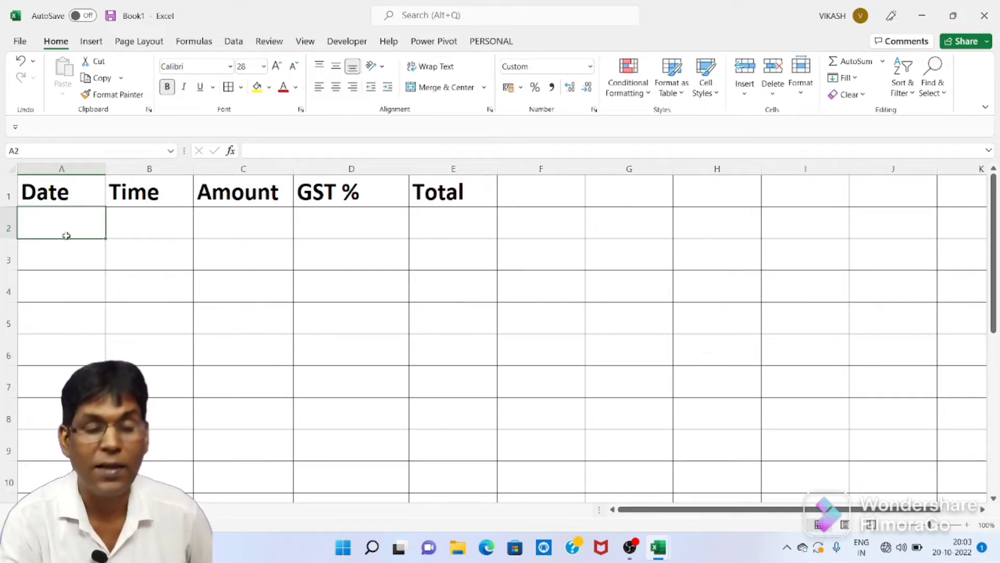
{"action": "type", "text": "15"}
{"action": "key", "text": "Return"}
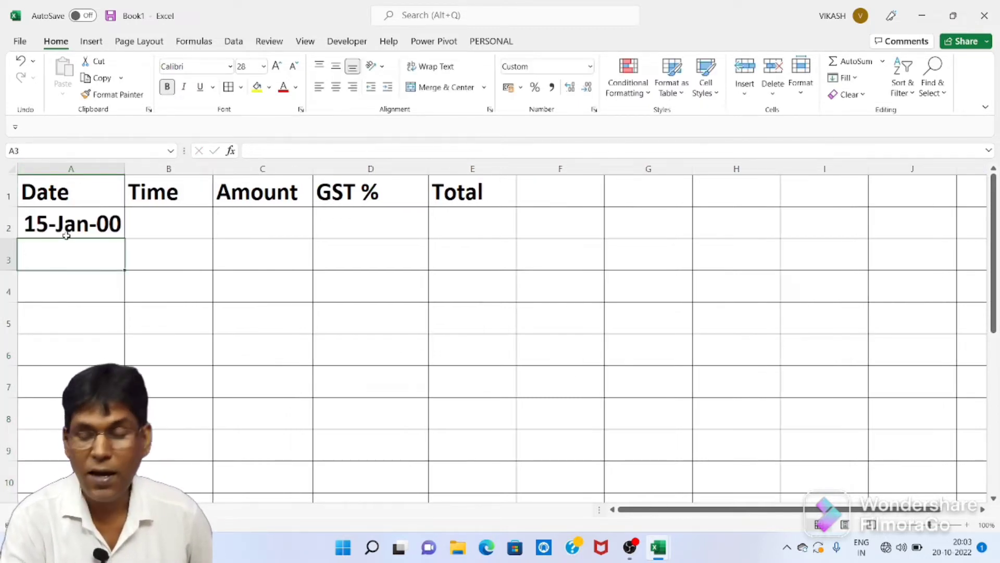
{"action": "type", "text": "456987"}
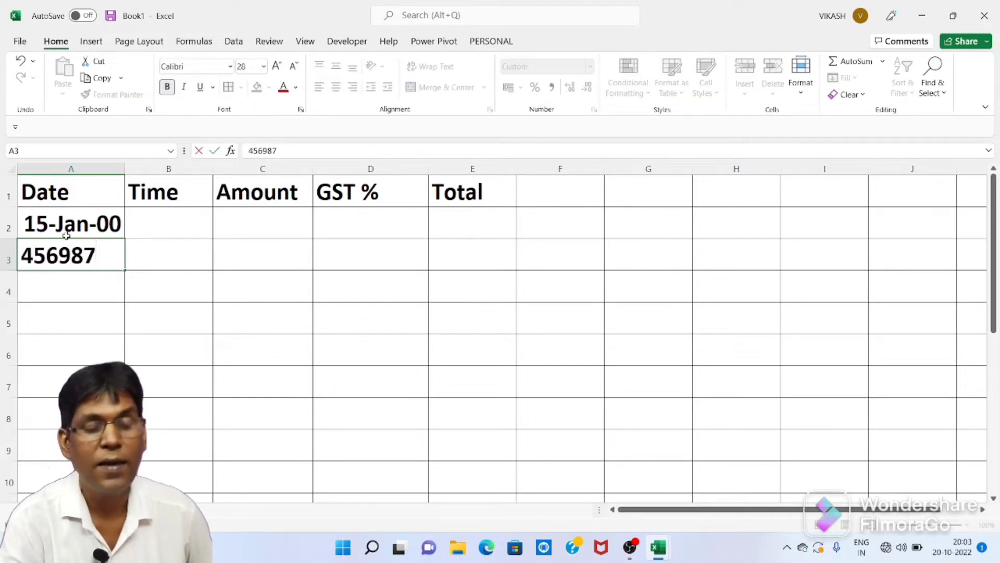
{"action": "key", "text": "Return"}
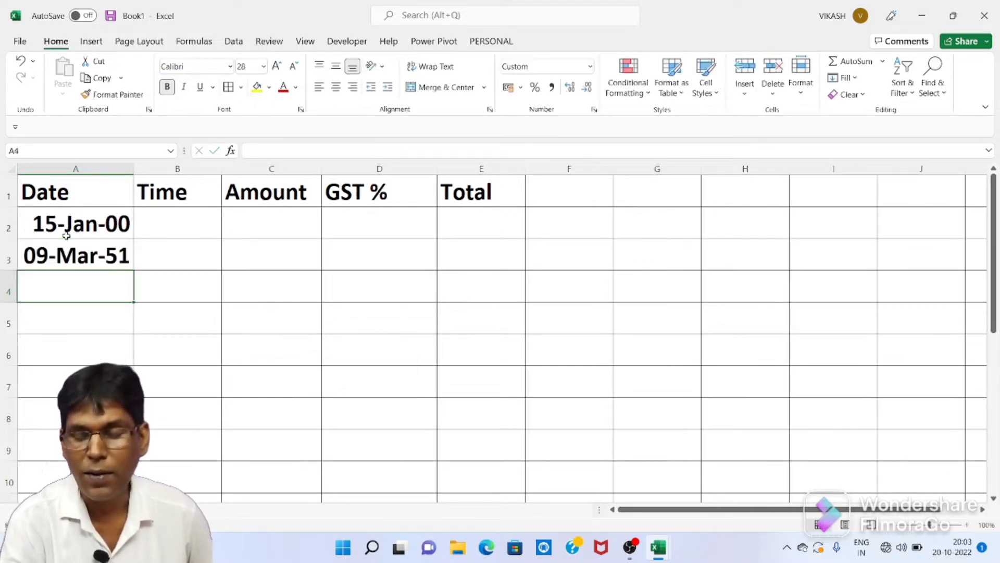
{"action": "type", "text": "45"}
{"action": "key", "text": "Return"}
{"action": "type", "text": "478"}
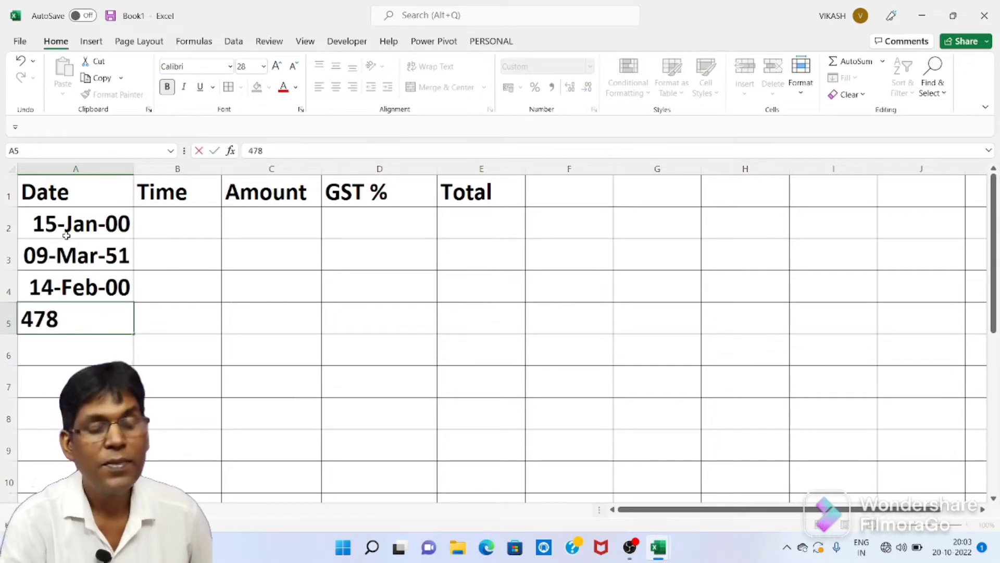
{"action": "key", "text": "Return"}
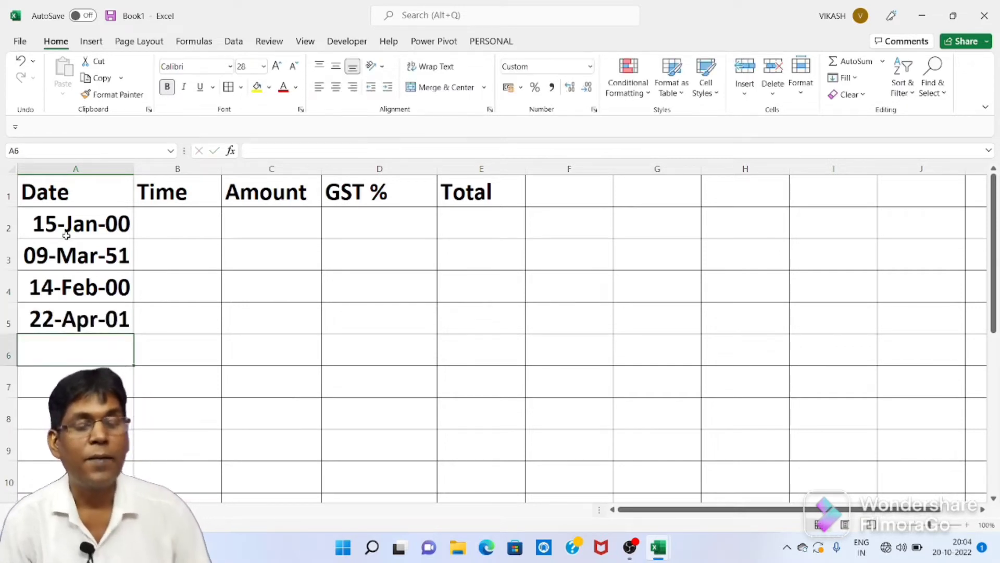
Format the Time column as times and enter 0.44, 0.33 and 0.54 in cells B2 to B4
{"action": "left_click", "coordinate": [176, 168]}
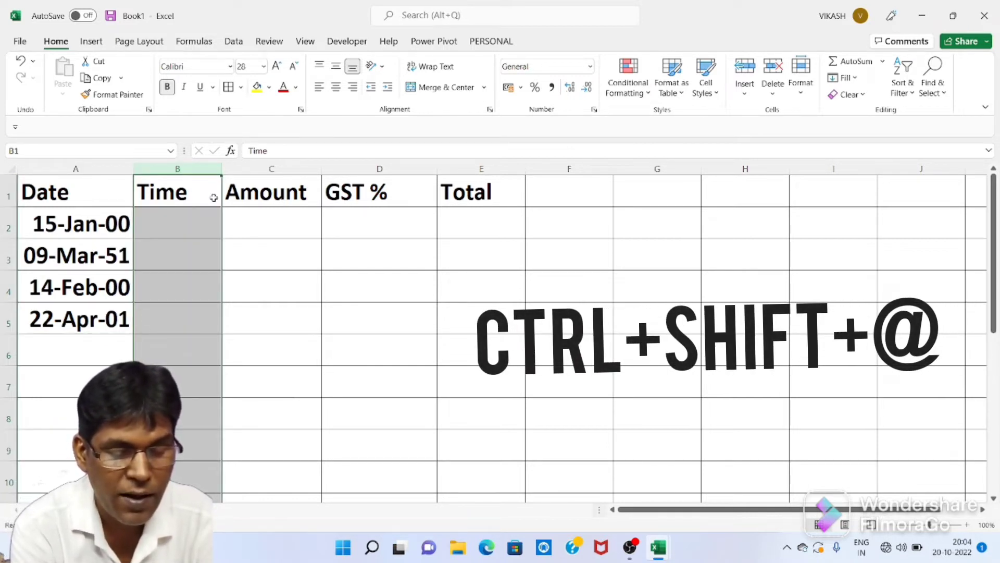
{"action": "key", "text": "ctrl+shift+2"}
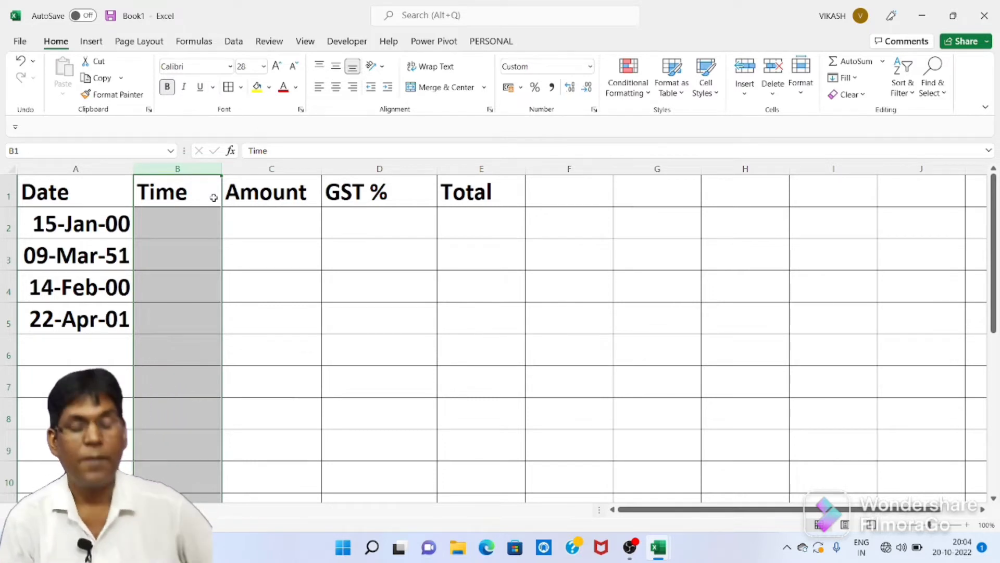
{"action": "left_click", "coordinate": [179, 220]}
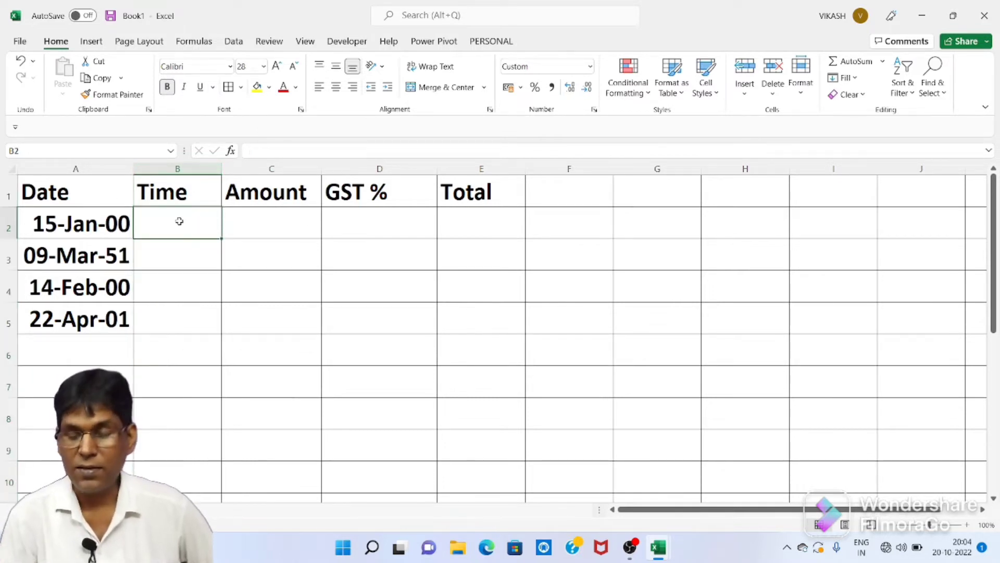
{"action": "type", "text": "0.44"}
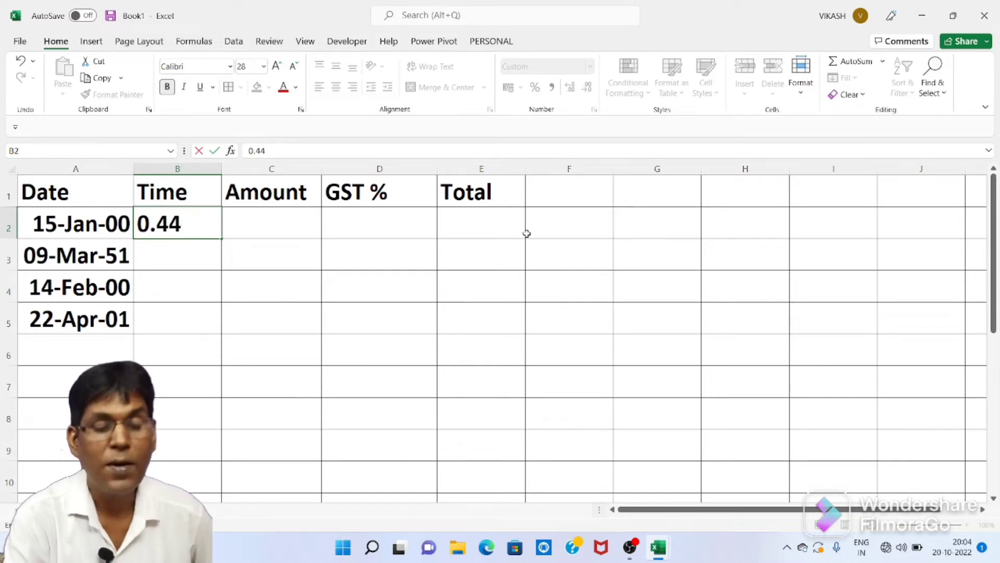
{"action": "key", "text": "Return"}
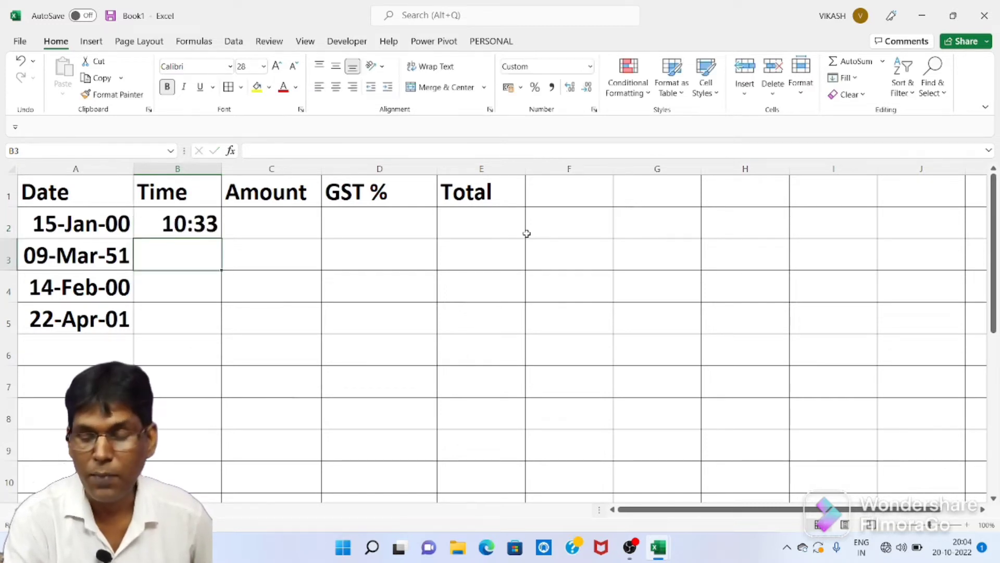
{"action": "type", "text": "0.33"}
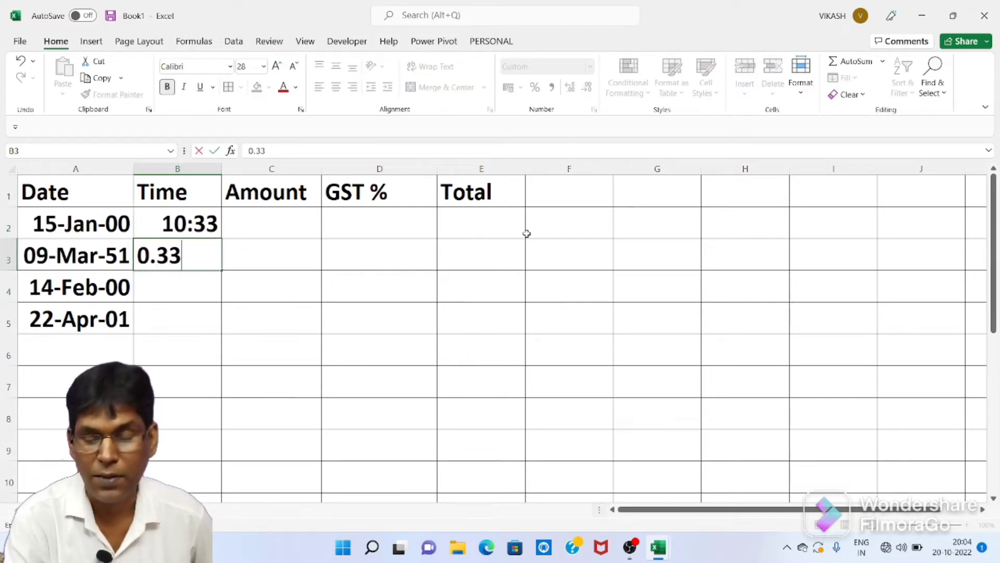
{"action": "key", "text": "Return"}
{"action": "type", "text": "0."}
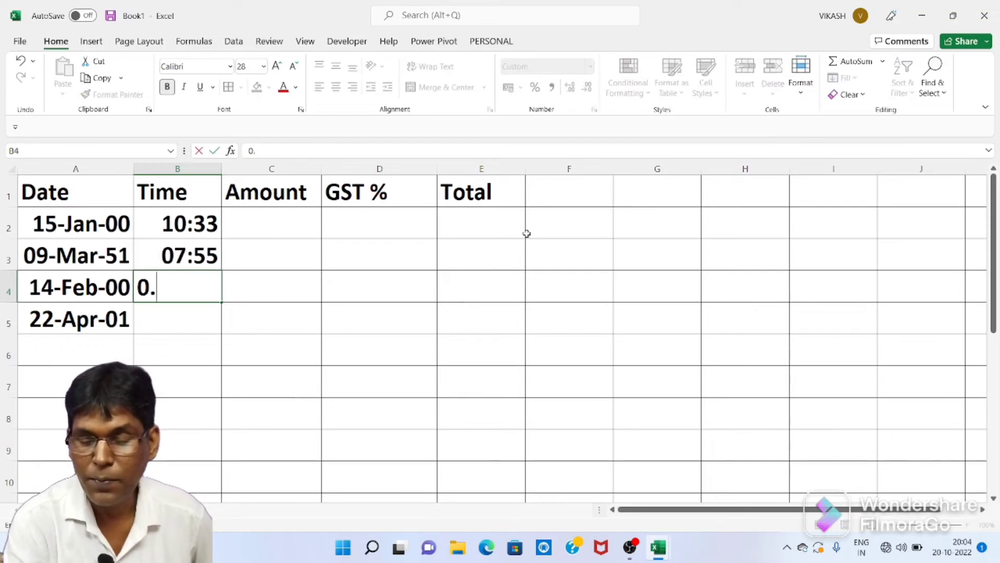
{"action": "type", "text": "54"}
{"action": "key", "text": "Return"}
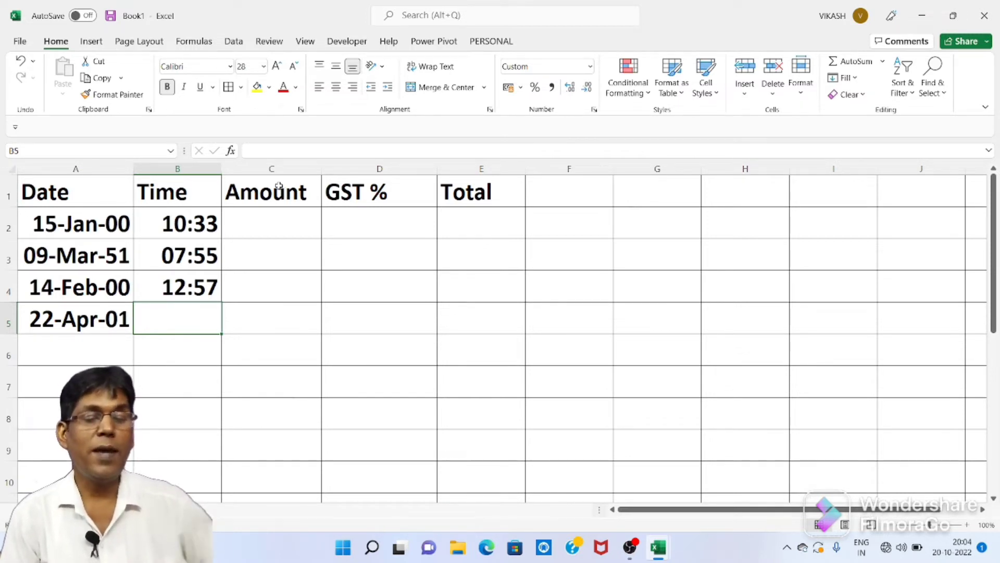
Format the Amount column as currency and enter 450, 487 and 897 in cells C2 to C4
{"action": "left_click", "coordinate": [281, 170]}
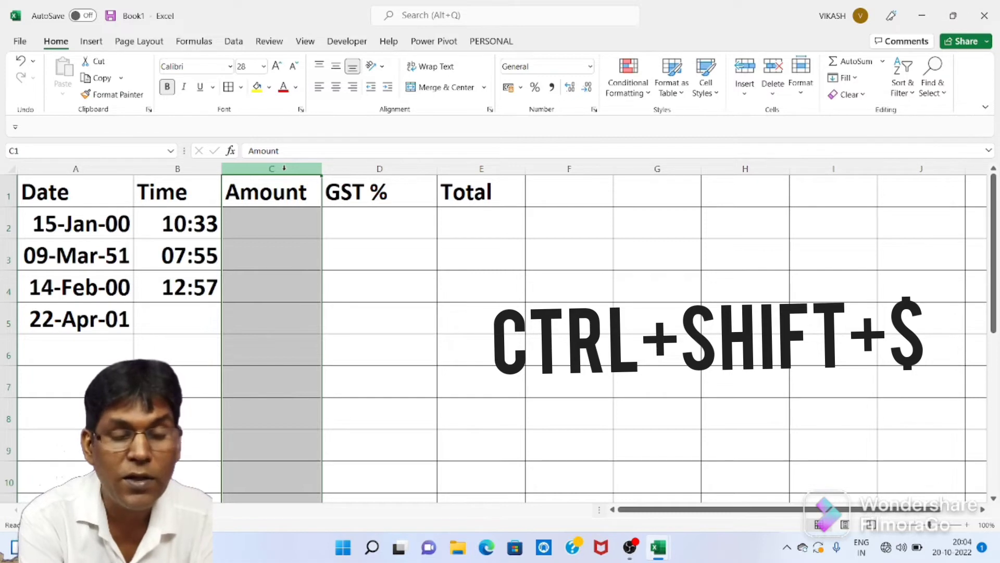
{"action": "key", "text": "ctrl+shift+4"}
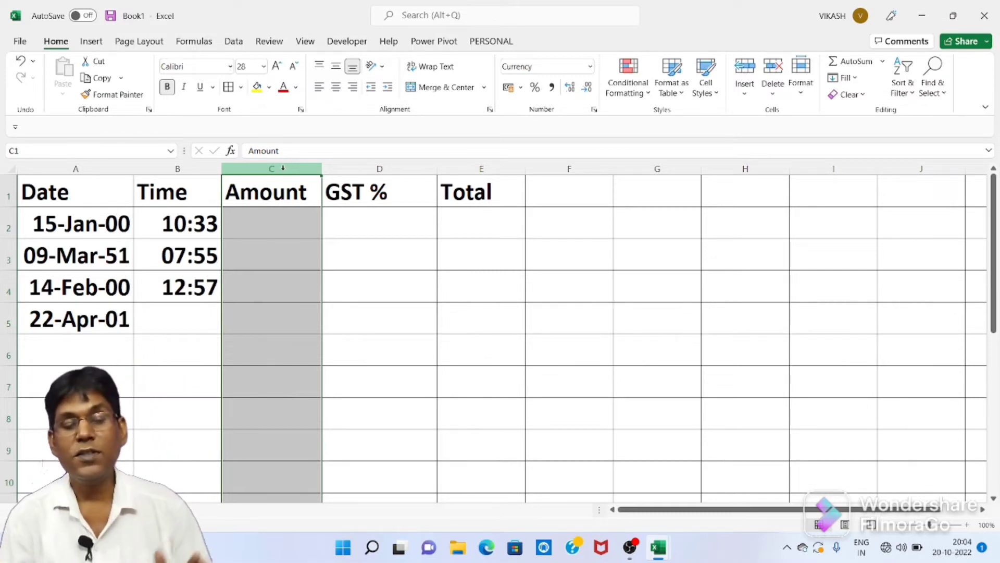
{"action": "left_click", "coordinate": [269, 227]}
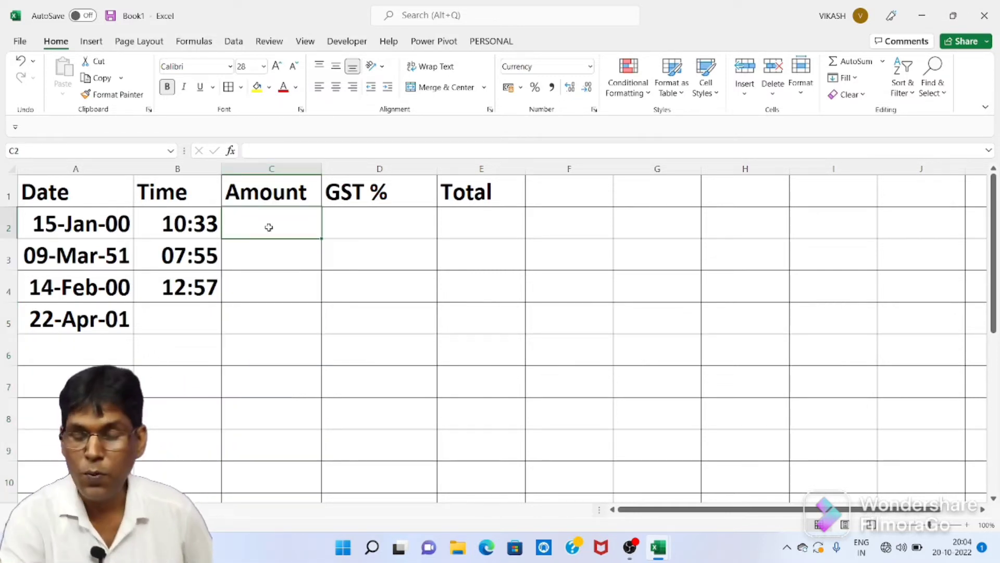
{"action": "type", "text": "450"}
{"action": "key", "text": "Return"}
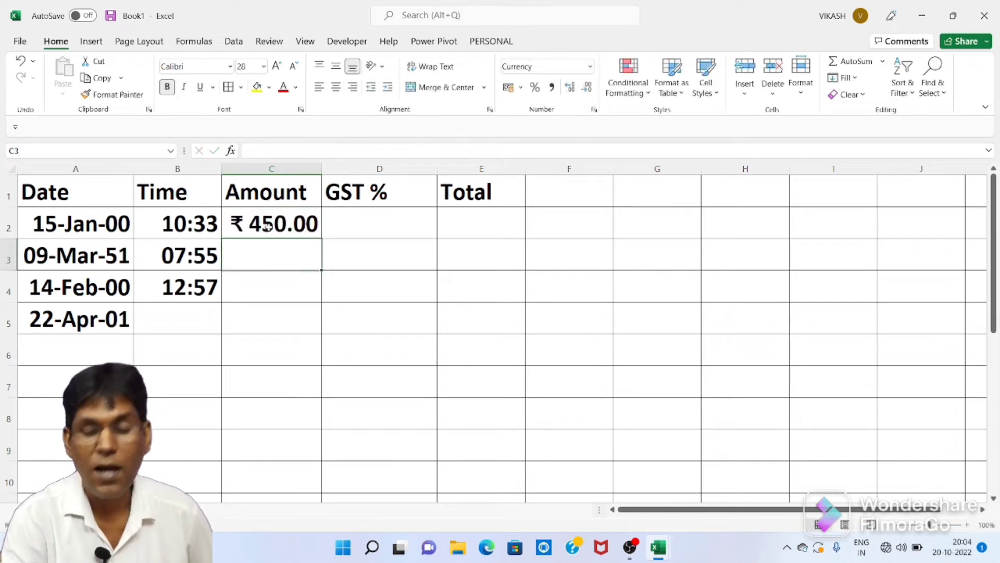
{"action": "type", "text": "487"}
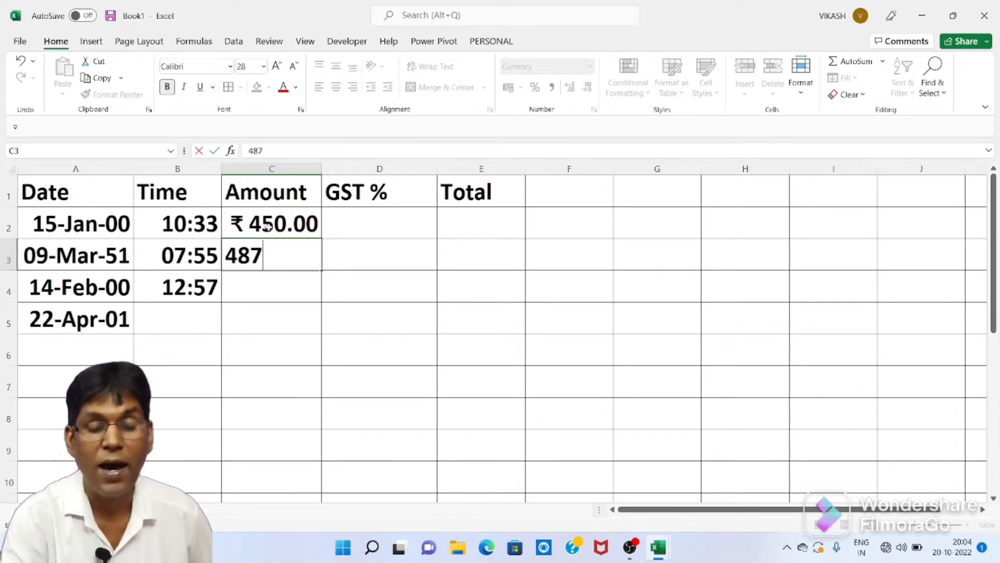
{"action": "key", "text": "Return"}
{"action": "type", "text": "897"}
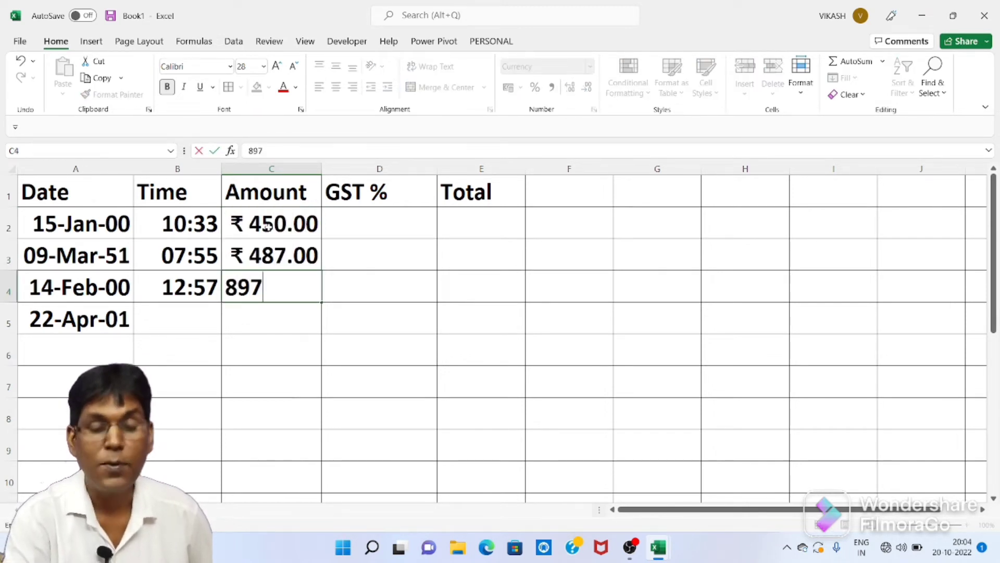
{"action": "key", "text": "Return"}
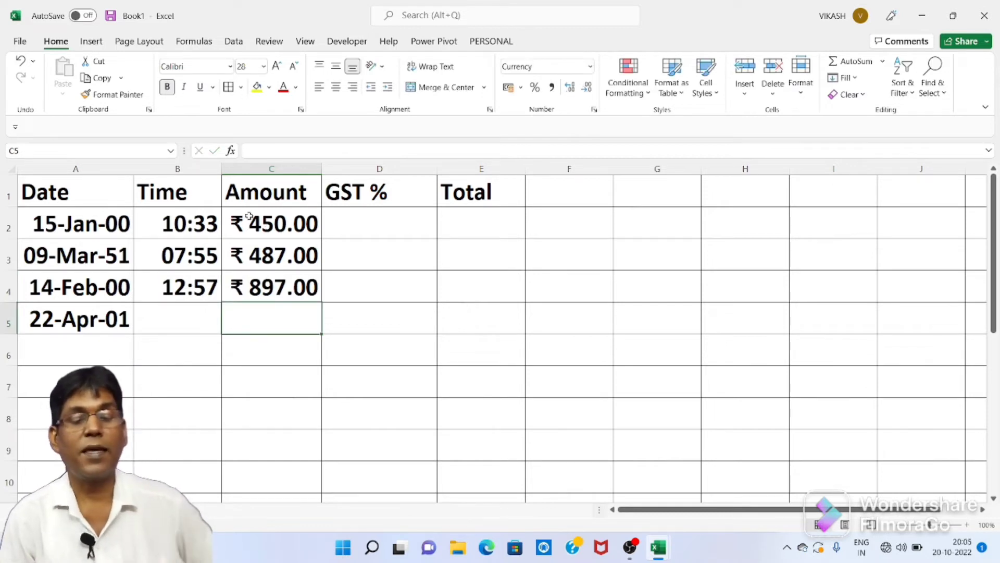
Format the GST % column as percentages and enter 4%, 5% and 10% in cells D2 to D4
{"action": "left_click", "coordinate": [380, 172]}
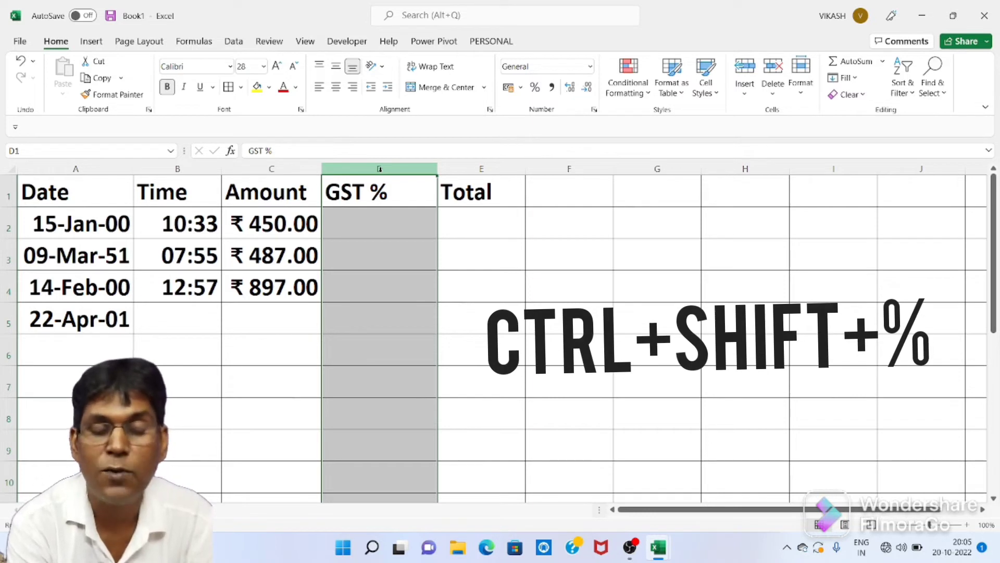
{"action": "key", "text": "ctrl+shift+percent"}
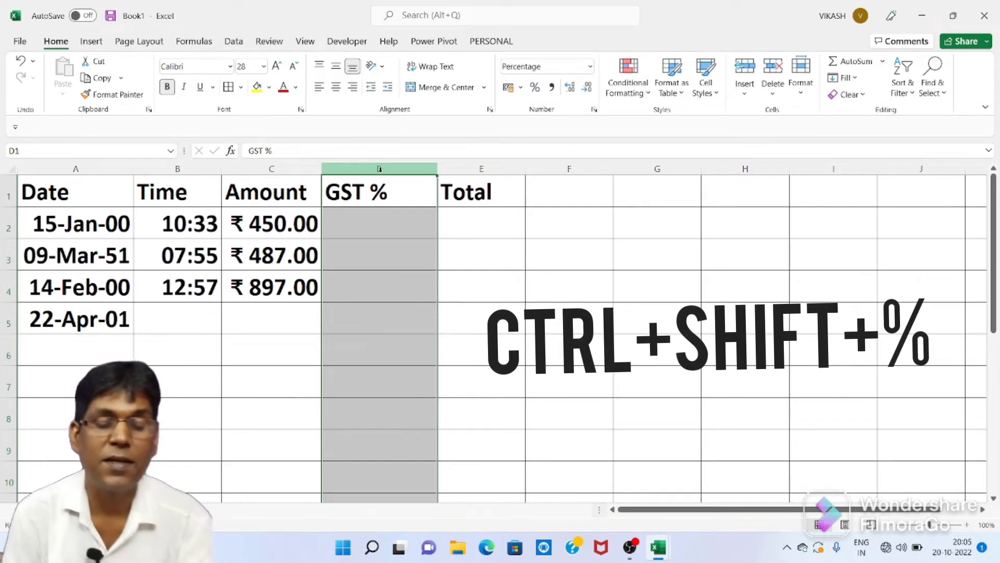
{"action": "left_click", "coordinate": [363, 219]}
{"action": "type", "text": "4"}
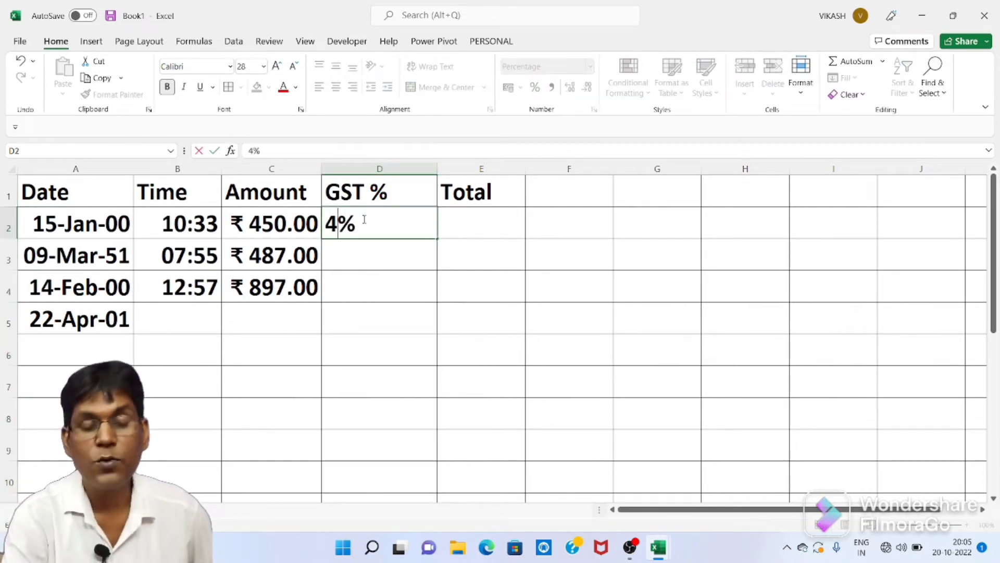
{"action": "key", "text": "Return"}
{"action": "type", "text": "5"}
{"action": "key", "text": "Return"}
{"action": "type", "text": "10"}
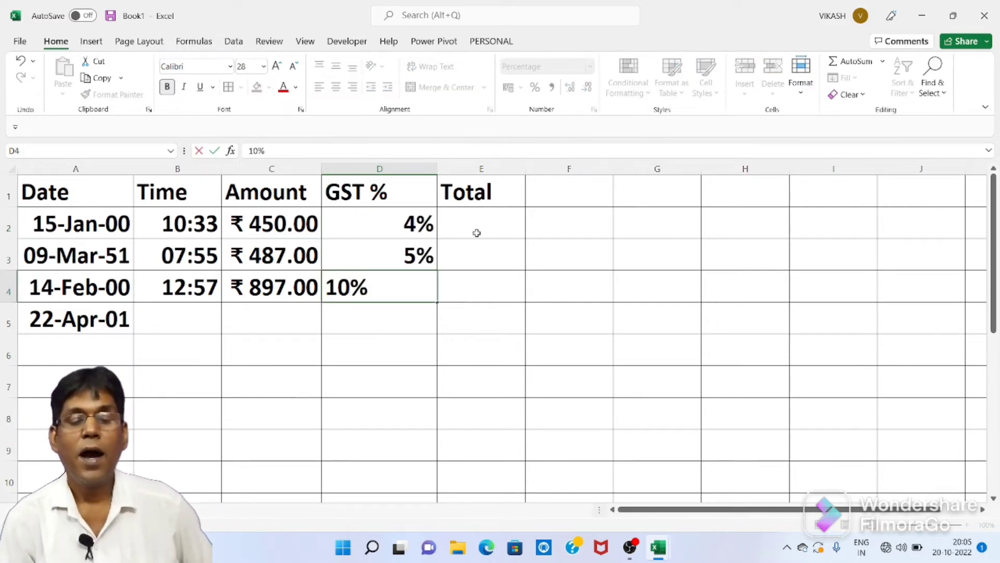
Insert the current date in cell F4 and the current time in cell F6
{"action": "left_click", "coordinate": [568, 286]}
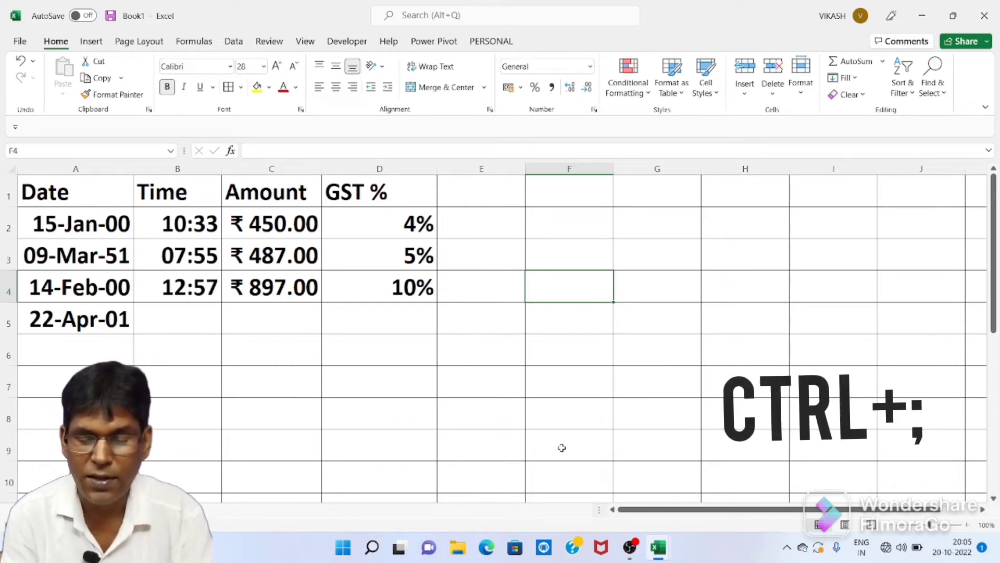
{"action": "key", "text": "ctrl+semicolon"}
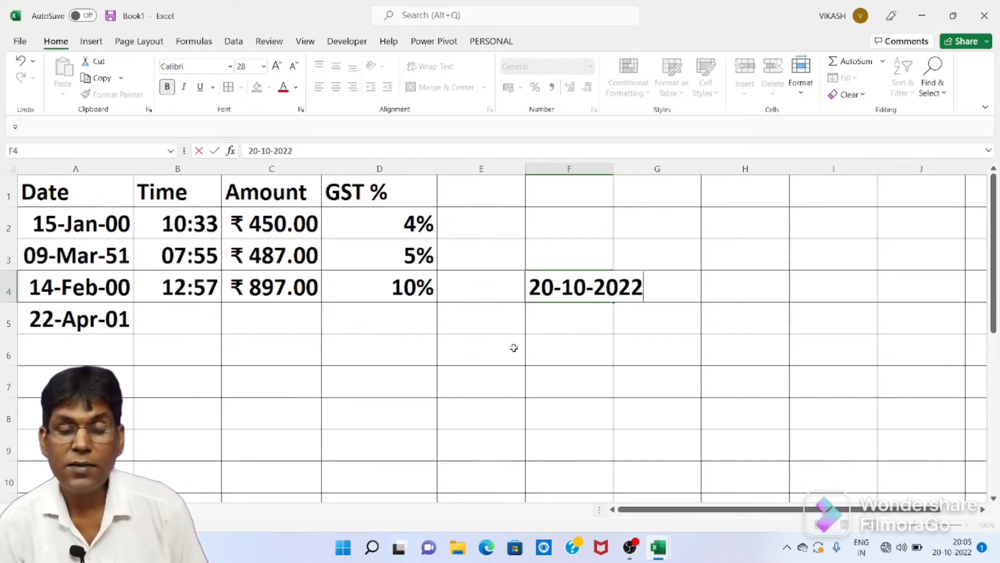
{"action": "left_click", "coordinate": [566, 348]}
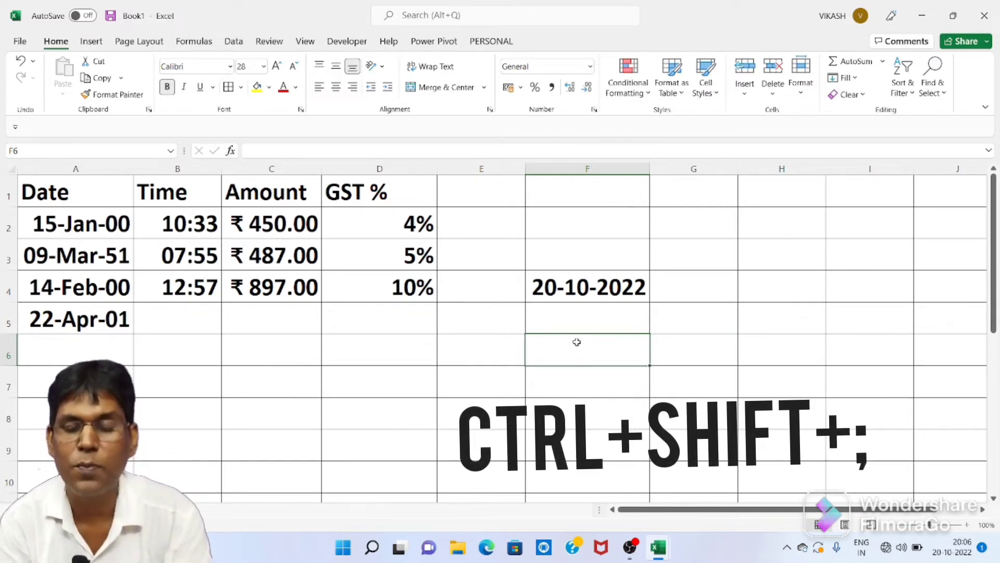
{"action": "key", "text": "ctrl+shift+semicolon"}
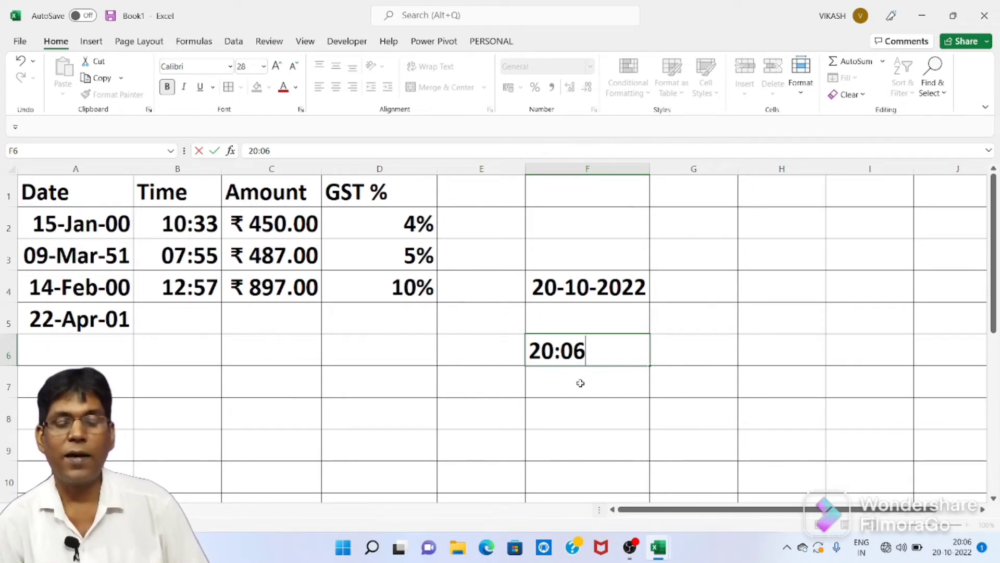
{"action": "key", "text": "Tab"}
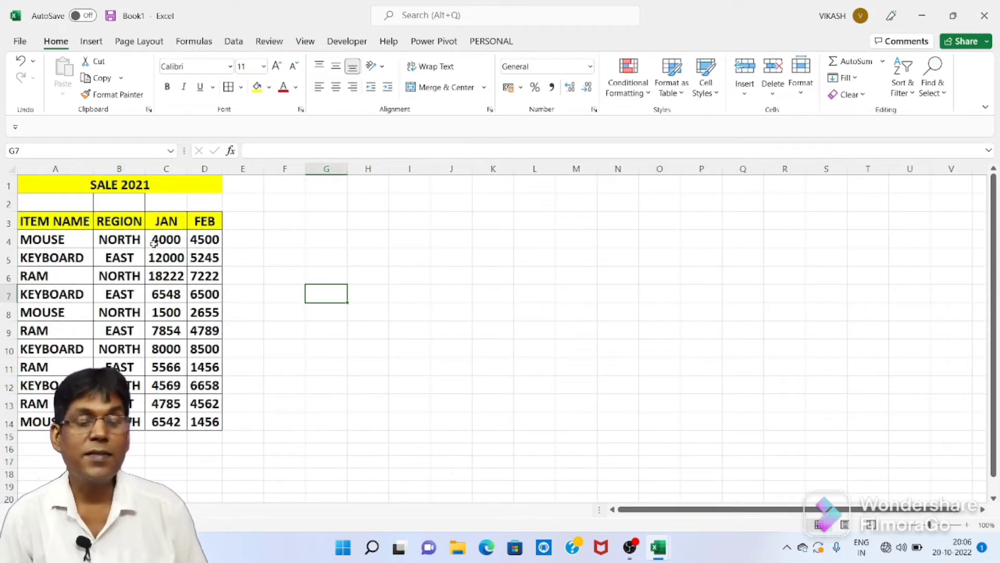
Hide the REGION column (column B) of the SALE 2021 table
{"action": "left_click", "coordinate": [121, 166]}
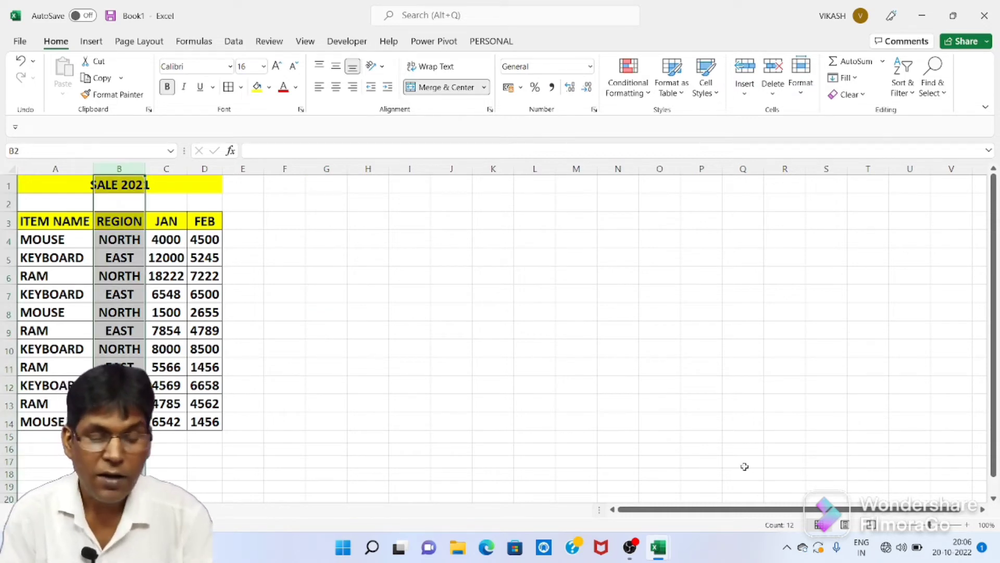
{"action": "key", "text": "ctrl+0"}
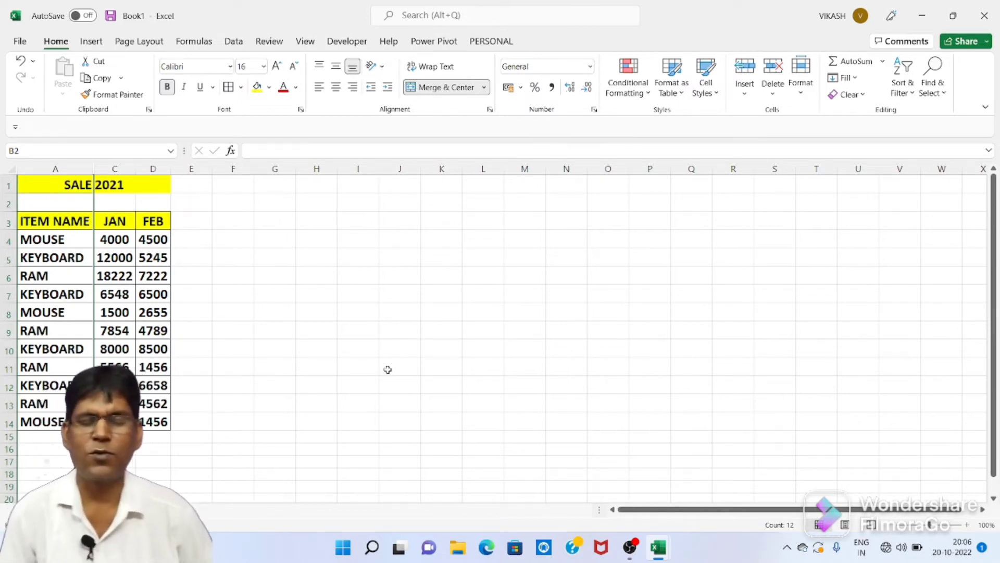
Hide rows 5 and 6 of the SALE 2021 table and unhide them again
{"action": "left_click", "coordinate": [8, 258]}
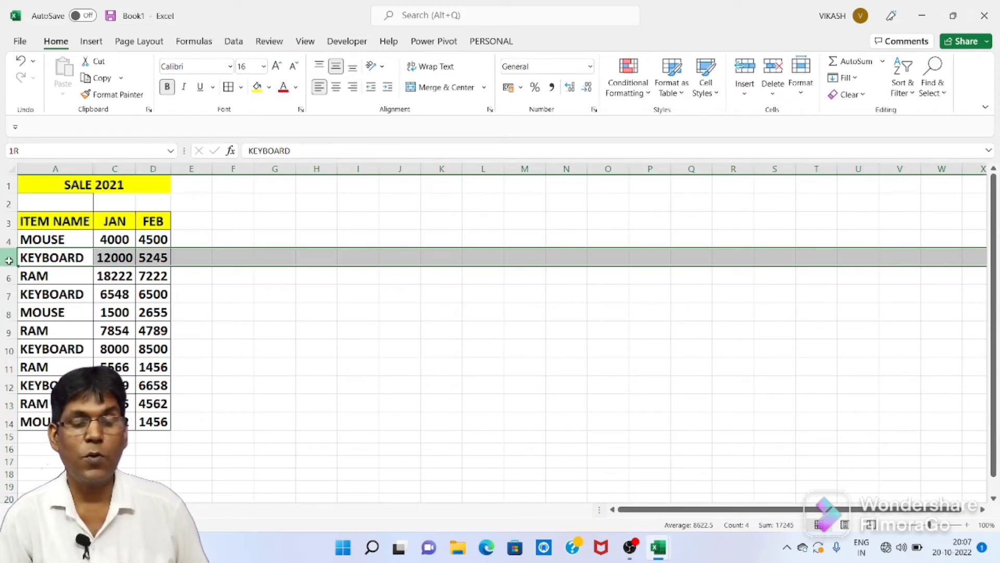
{"action": "left_click_drag", "start_coordinate": [8, 259], "coordinate": [7, 276]}
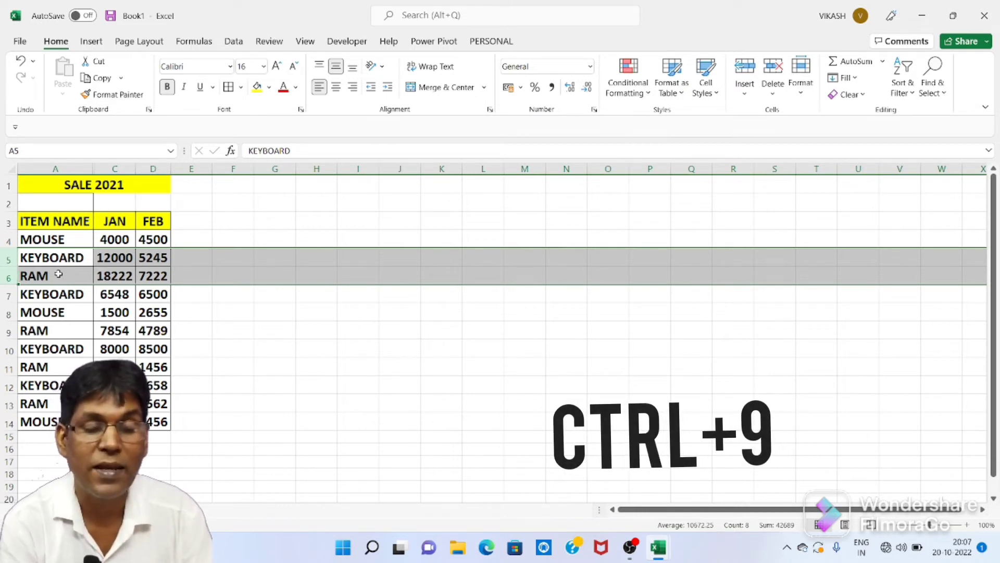
{"action": "key", "text": "ctrl+9"}
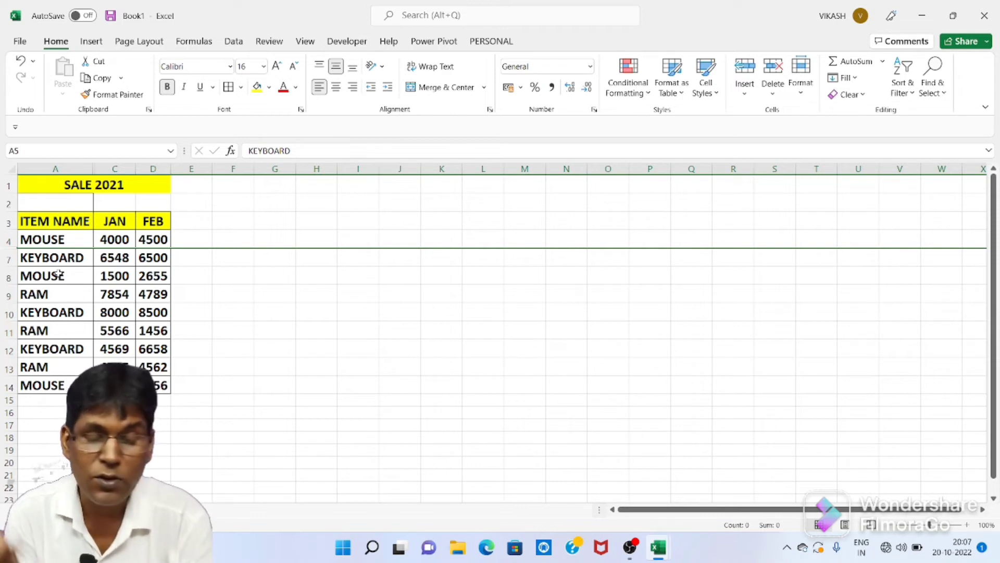
{"action": "key", "text": "ctrl+shift+9"}
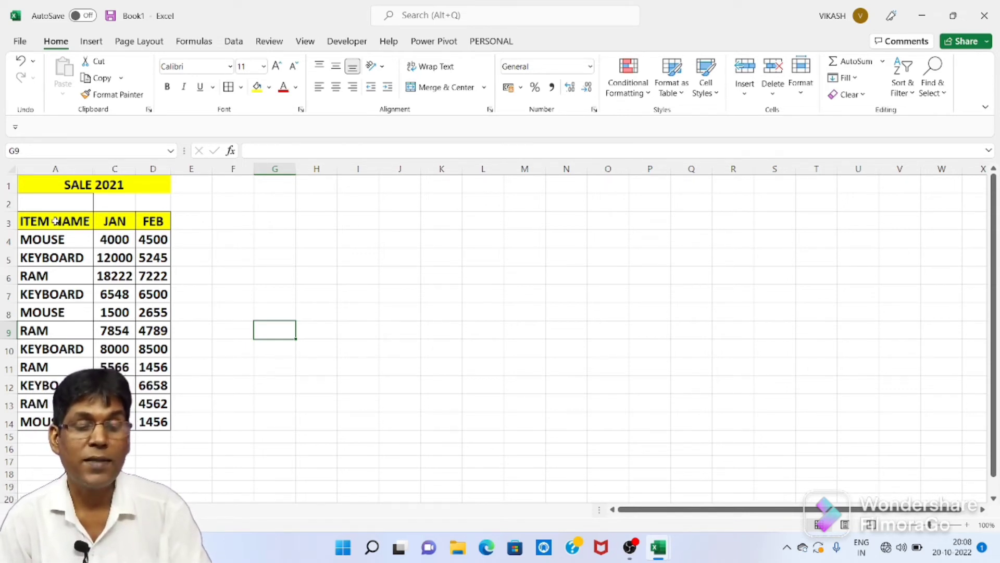
Duplicate the table range A3:D14 beside the original, placing copies at H3:K14 and O3:R14
{"action": "left_click_drag", "start_coordinate": [56, 222], "coordinate": [157, 422]}
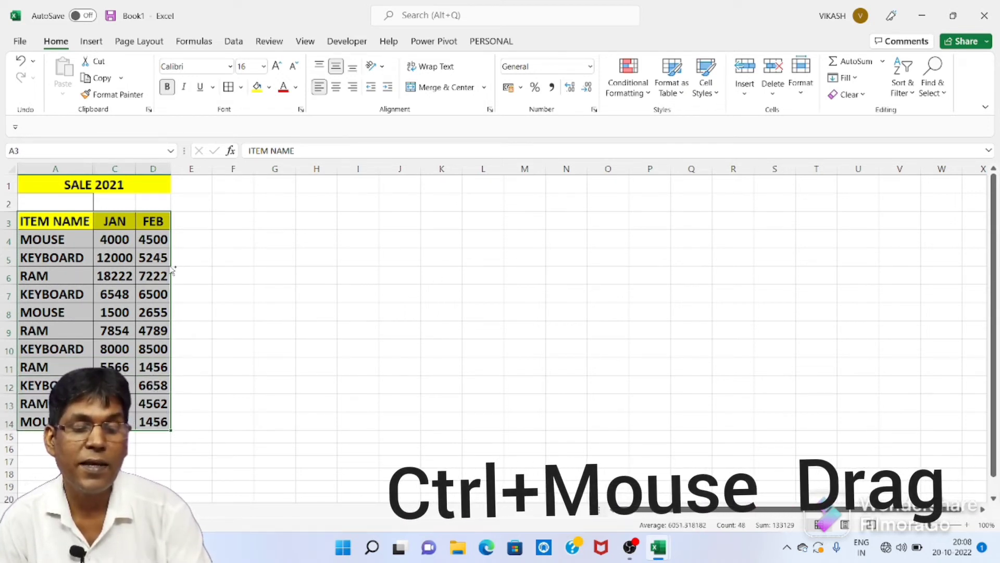
{"action": "left_click_drag", "start_coordinate": [172, 274], "coordinate": [721, 287]}
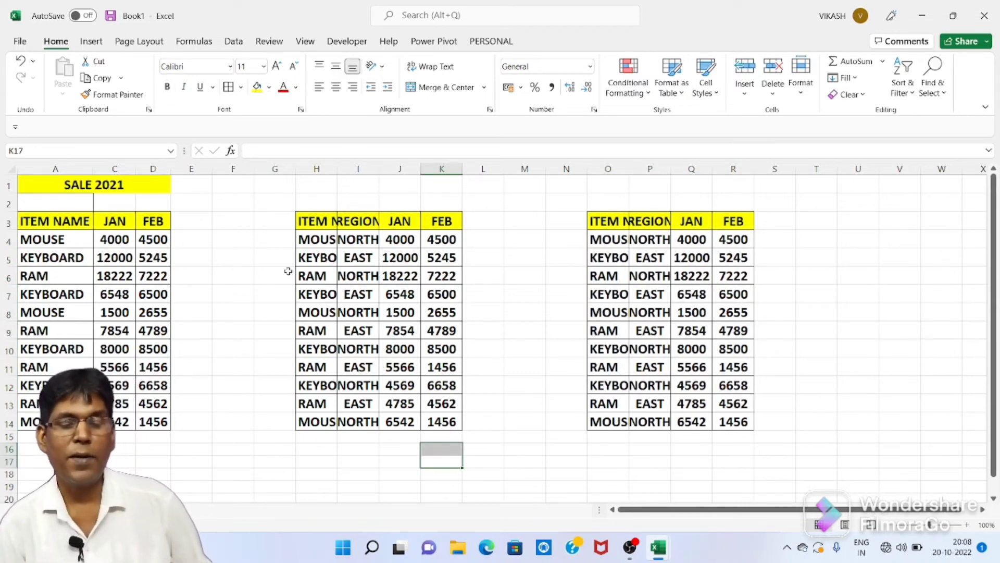
Fill the RAM row H6:K6 in the second table with light orange
{"action": "left_click_drag", "start_coordinate": [313, 276], "coordinate": [426, 272]}
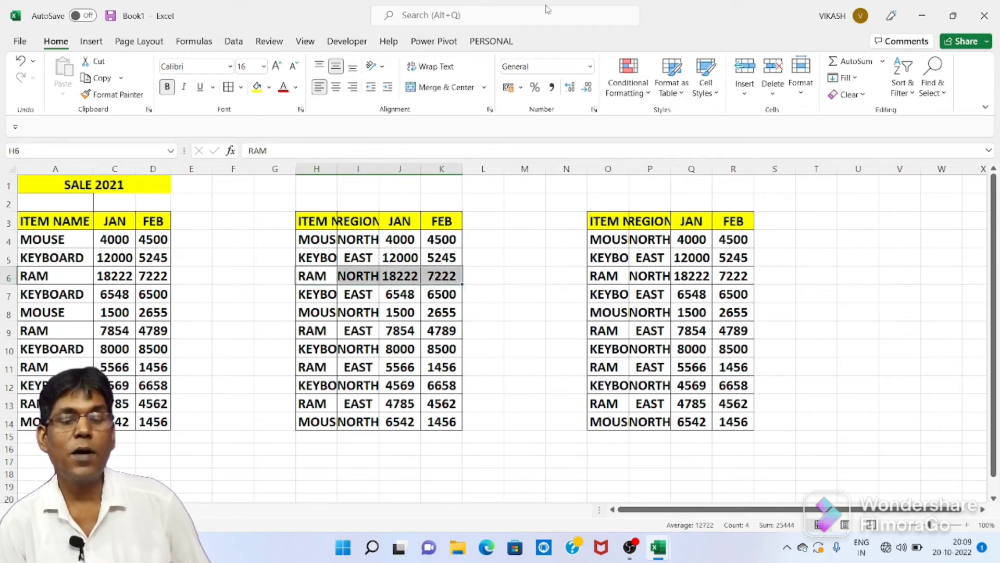
{"action": "left_click", "coordinate": [271, 89]}
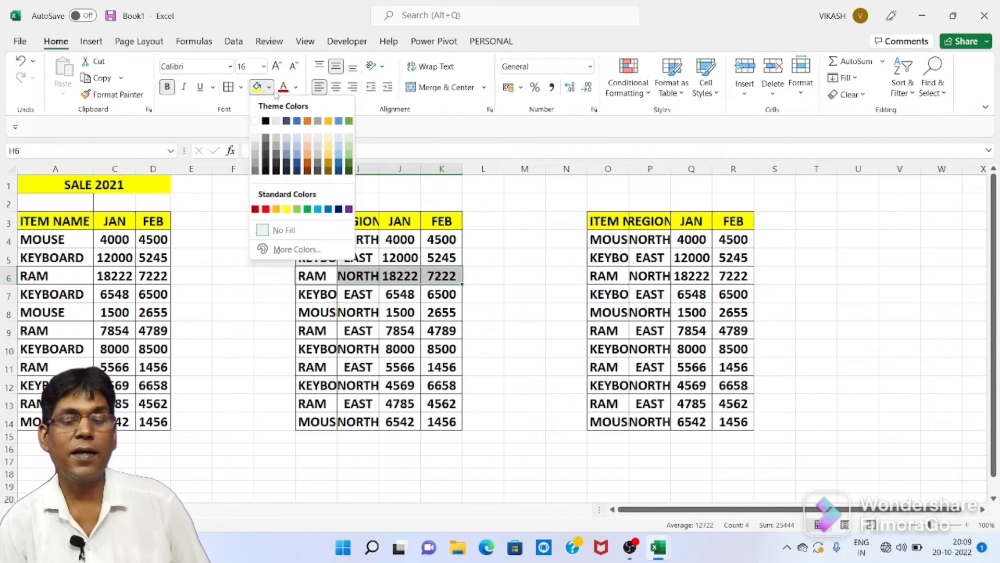
{"action": "left_click", "coordinate": [308, 150]}
{"action": "left_click", "coordinate": [358, 328]}
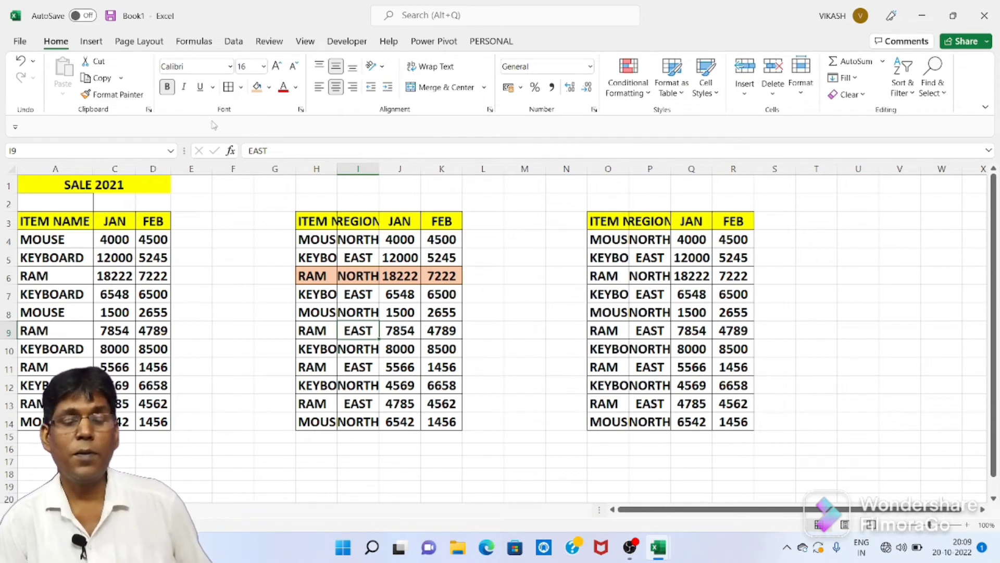
Italicize the RAM row H6:K6, keeping it bold, and autofit the width of column J
{"action": "left_click_drag", "start_coordinate": [316, 277], "coordinate": [442, 279]}
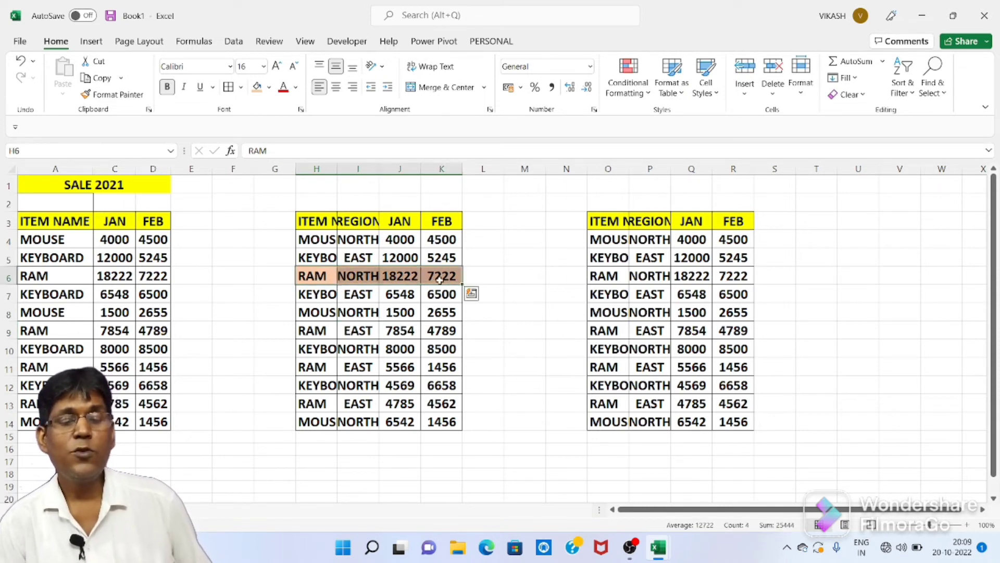
{"action": "left_click", "coordinate": [168, 88]}
{"action": "left_click", "coordinate": [167, 88]}
{"action": "left_click", "coordinate": [186, 88]}
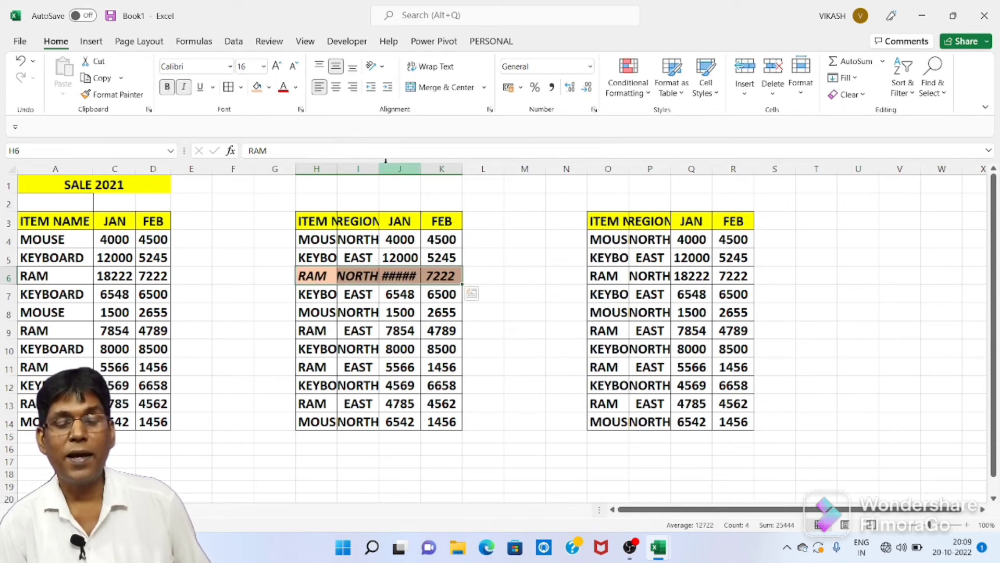
{"action": "double_click", "coordinate": [421, 166]}
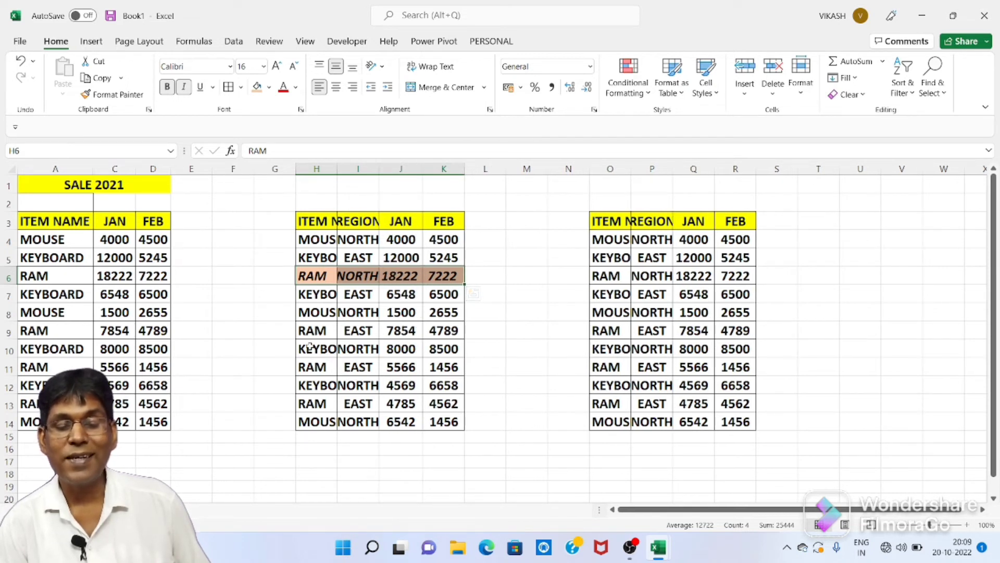
Repeat the light orange fill and italic formatting on H10:K11 in the second table
{"action": "left_click_drag", "start_coordinate": [310, 347], "coordinate": [427, 366]}
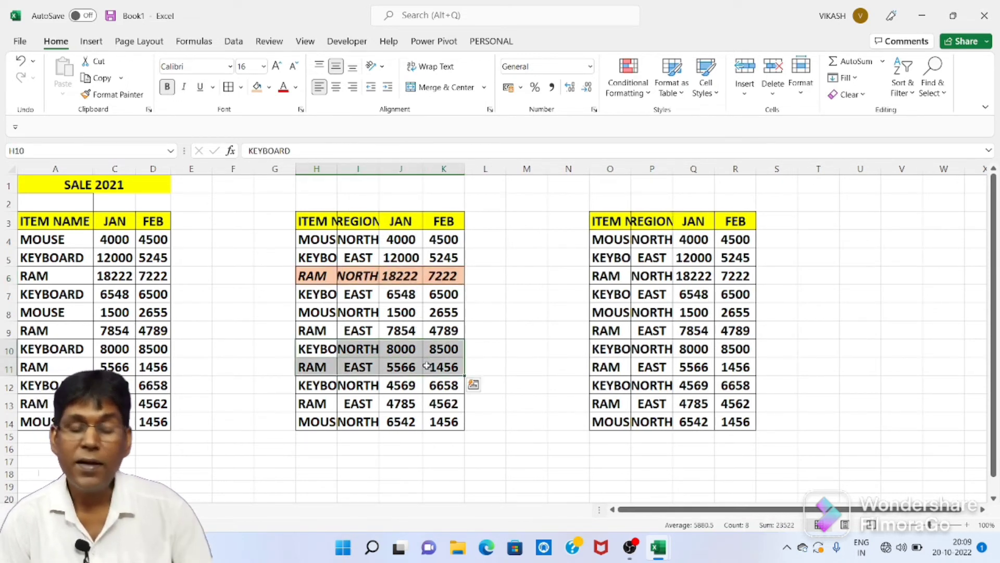
{"action": "key", "text": "F4"}
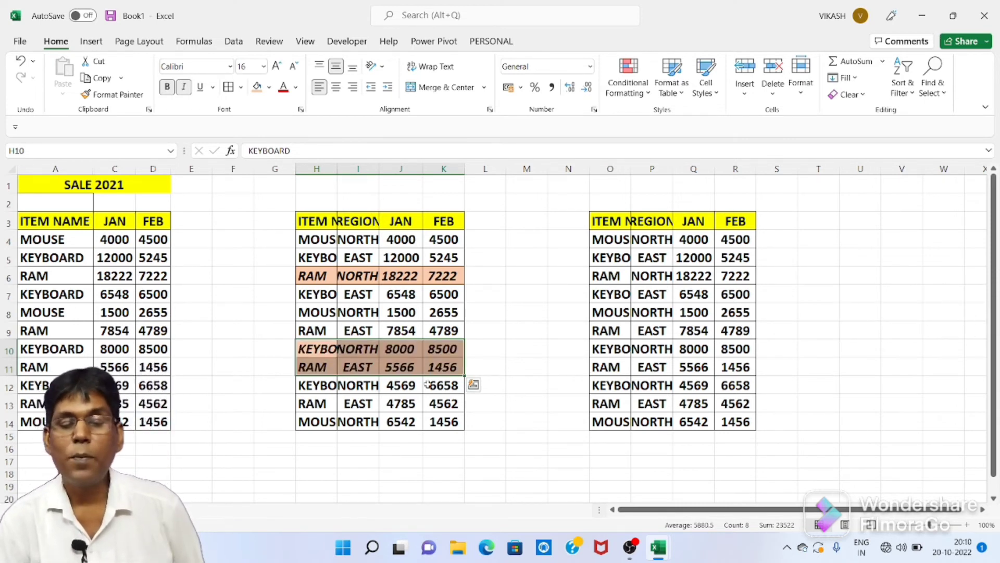
Repeat the light orange fill on O6:R9 and O12:R13 in the third table
{"action": "left_click_drag", "start_coordinate": [606, 296], "coordinate": [747, 324]}
{"action": "left_click", "coordinate": [748, 324]}
{"action": "left_click_drag", "start_coordinate": [610, 276], "coordinate": [731, 319]}
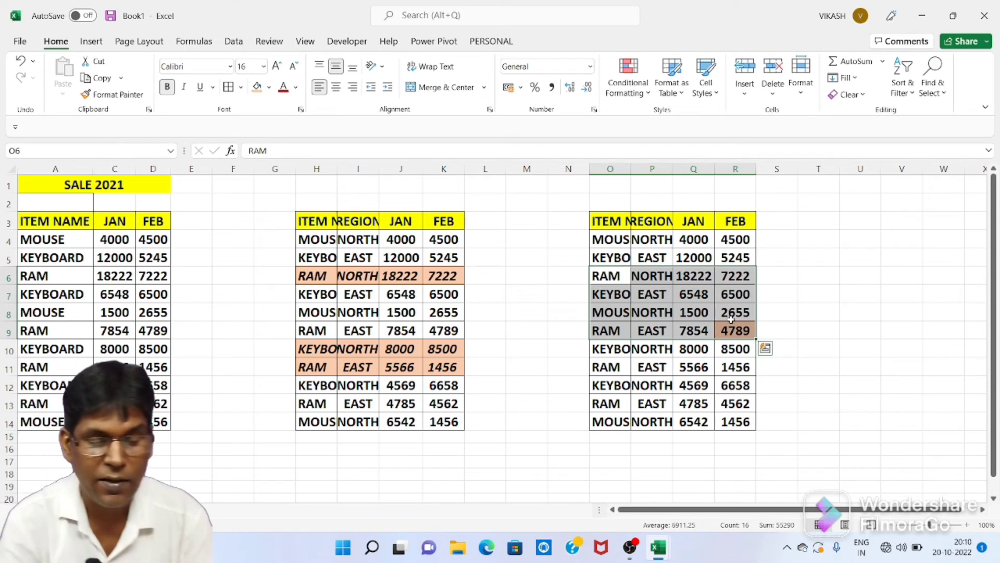
{"action": "key", "text": "F4"}
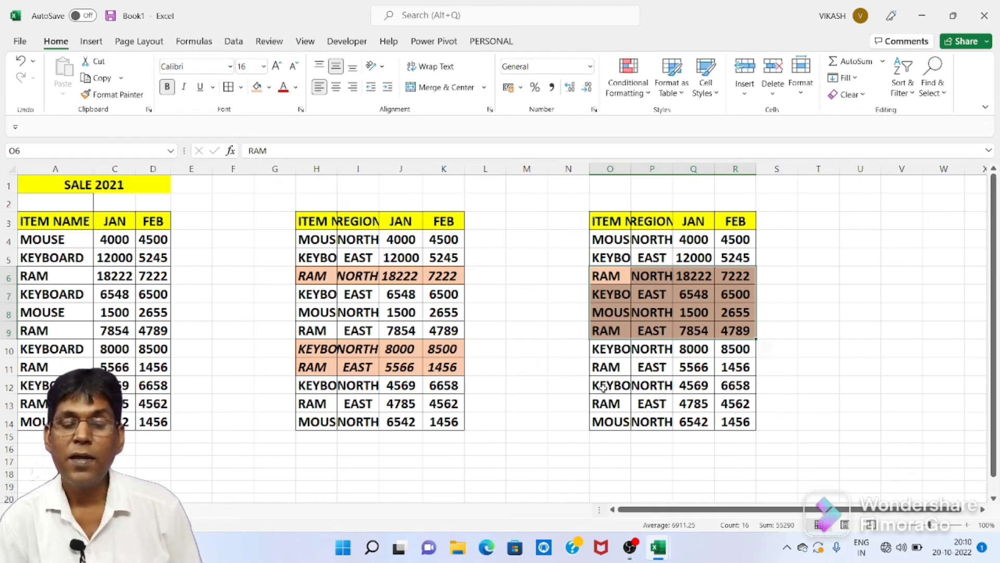
{"action": "left_click_drag", "start_coordinate": [603, 387], "coordinate": [719, 407]}
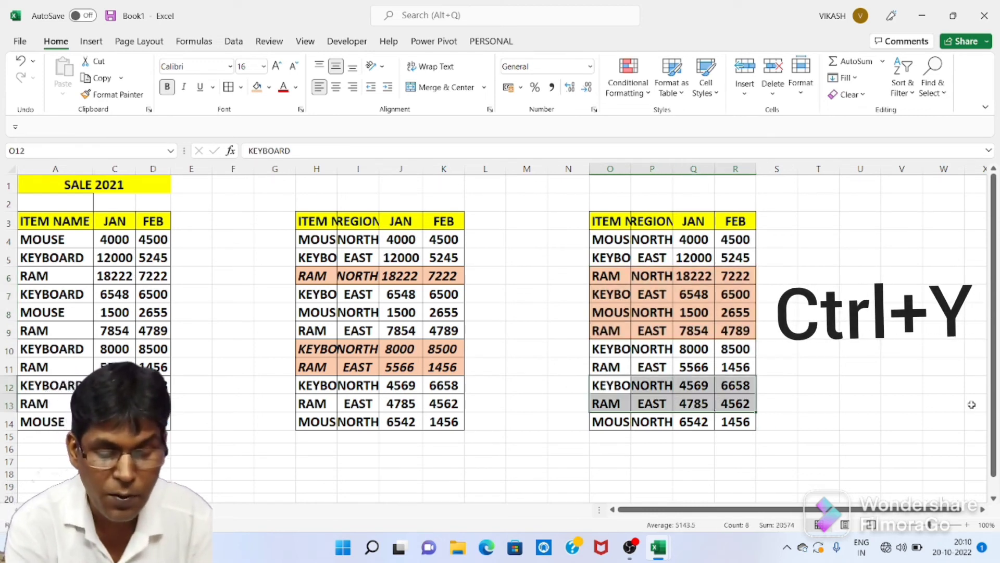
{"action": "key", "text": "ctrl+y"}
{"action": "left_click", "coordinate": [860, 348]}
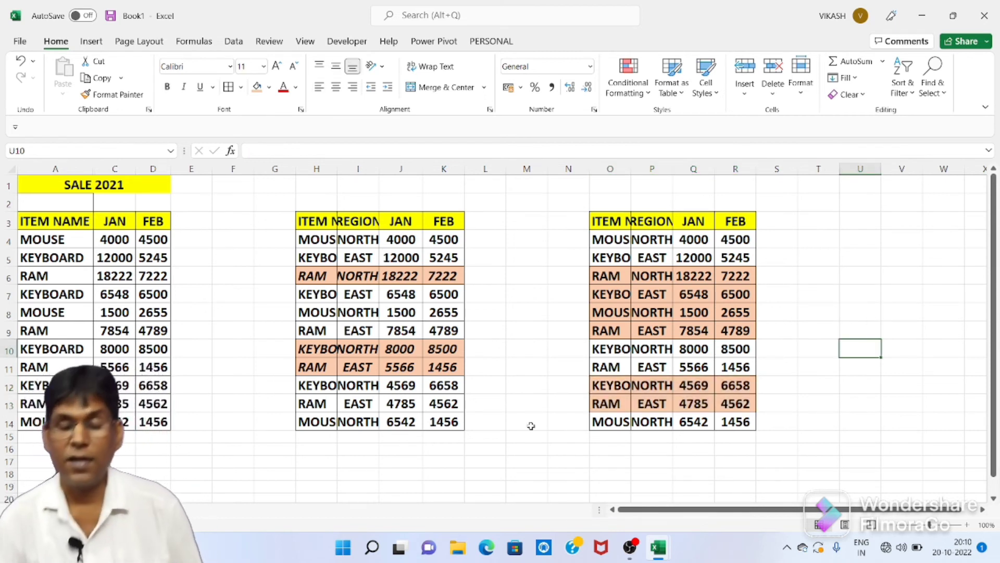
Copy the second table's header row H3:K3 and paste it starting at cell G18
{"action": "left_click_drag", "start_coordinate": [319, 221], "coordinate": [443, 221]}
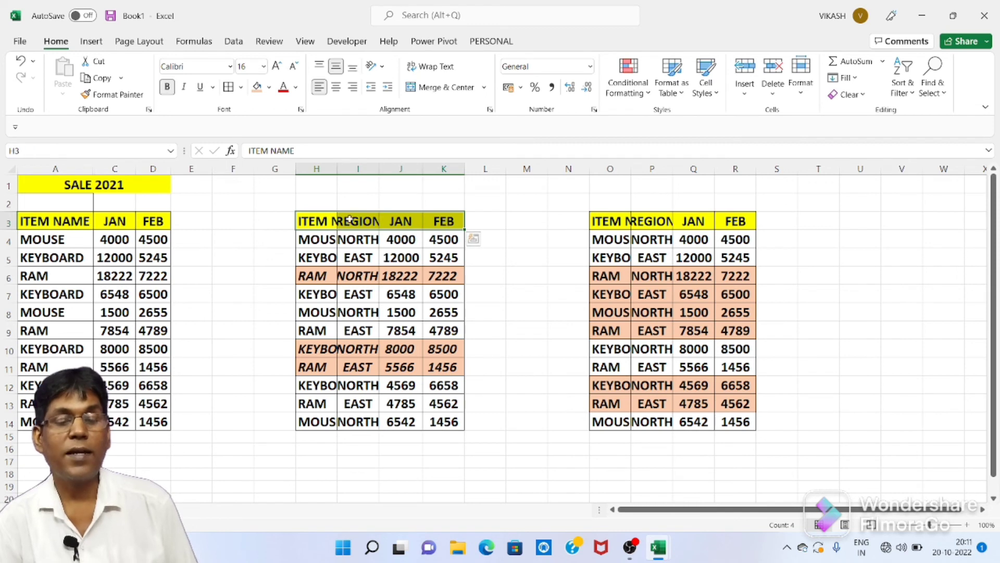
{"action": "left_click", "coordinate": [101, 79]}
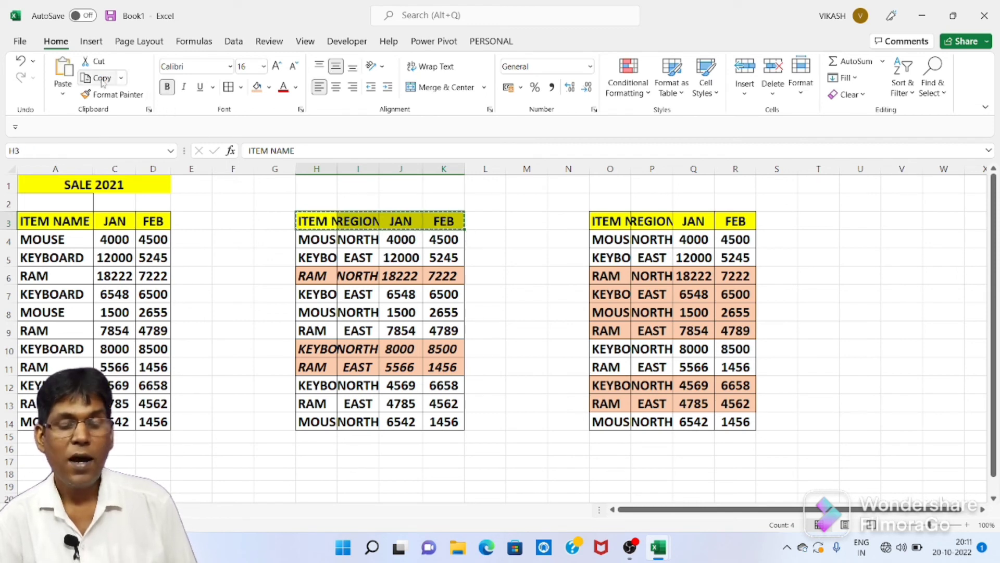
{"action": "left_click", "coordinate": [271, 474]}
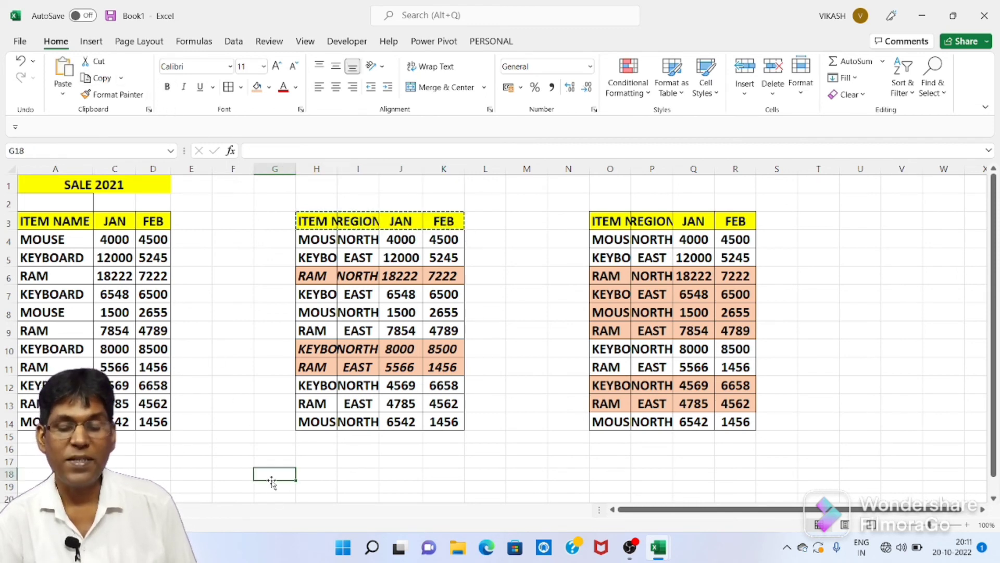
{"action": "key", "text": "Return"}
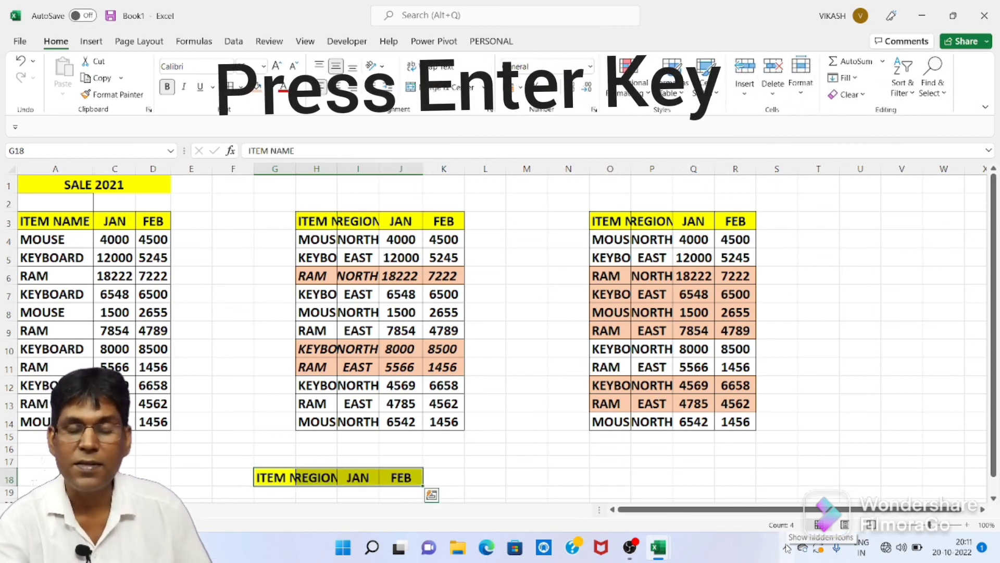